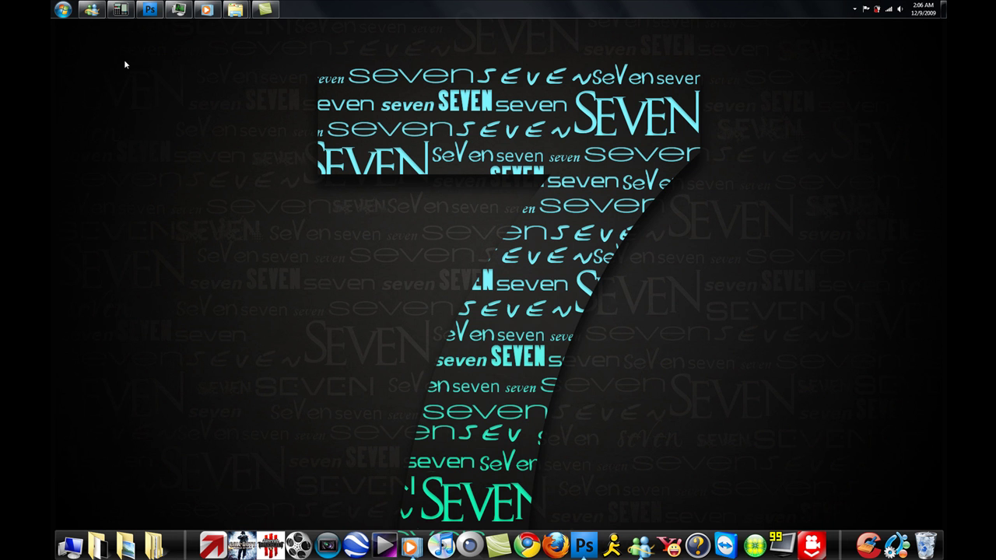
- Switch to Photoshop, view the finished together at last.jpg, and duplicate the background layer of the original gorilla photo
click(152, 13)
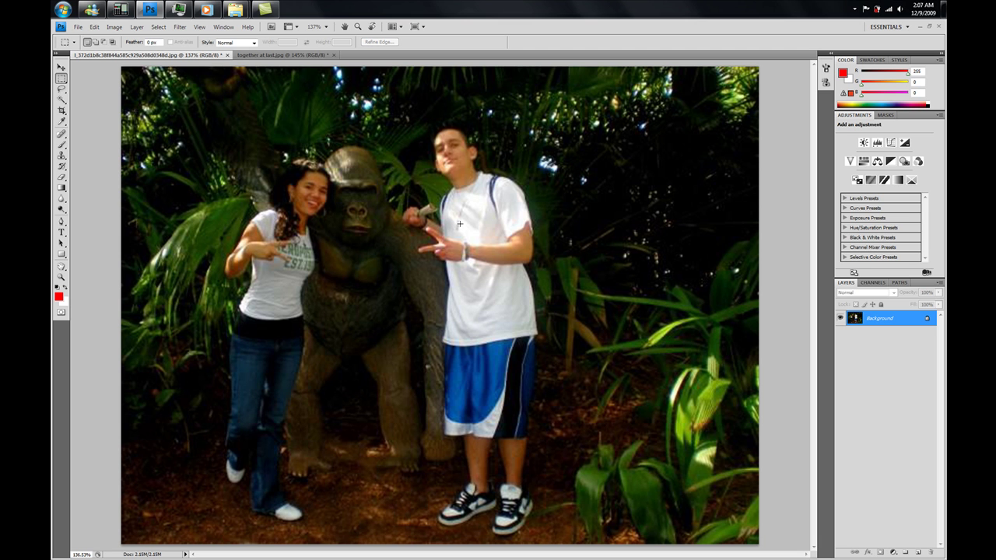
click(271, 55)
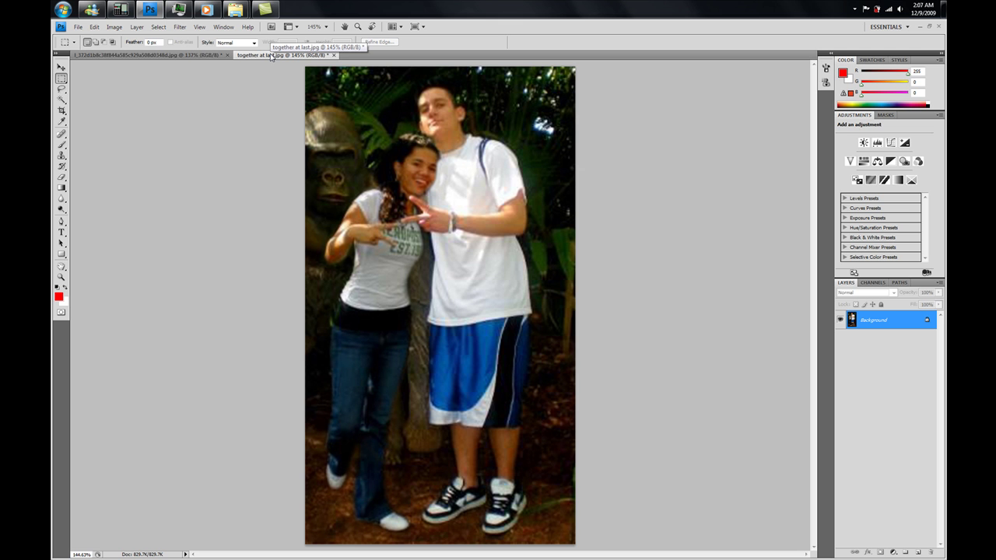
click(186, 57)
key(ctrl+j)
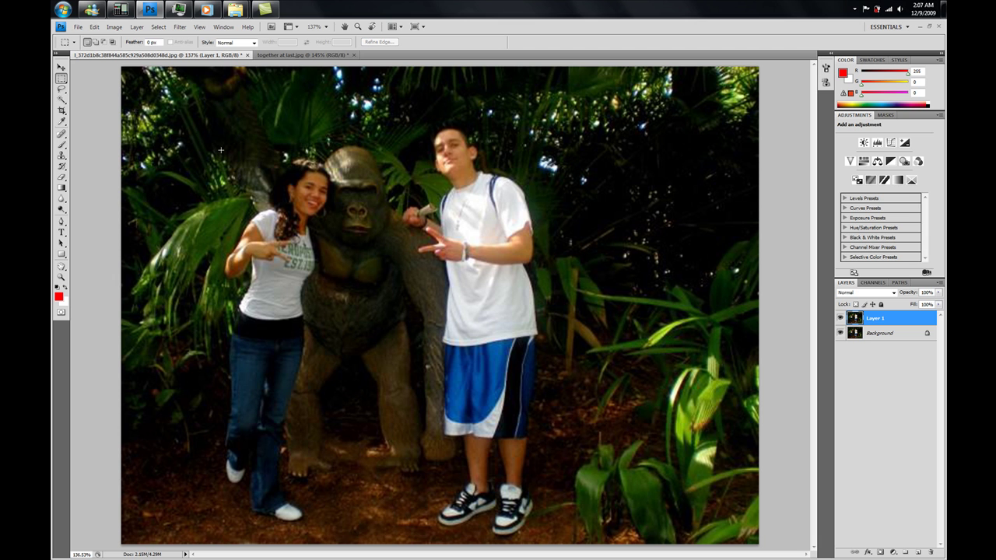
- Select the woman's head, arms and torso down to her thighs with the Lasso tool, adding areas to the selection
click(61, 89)
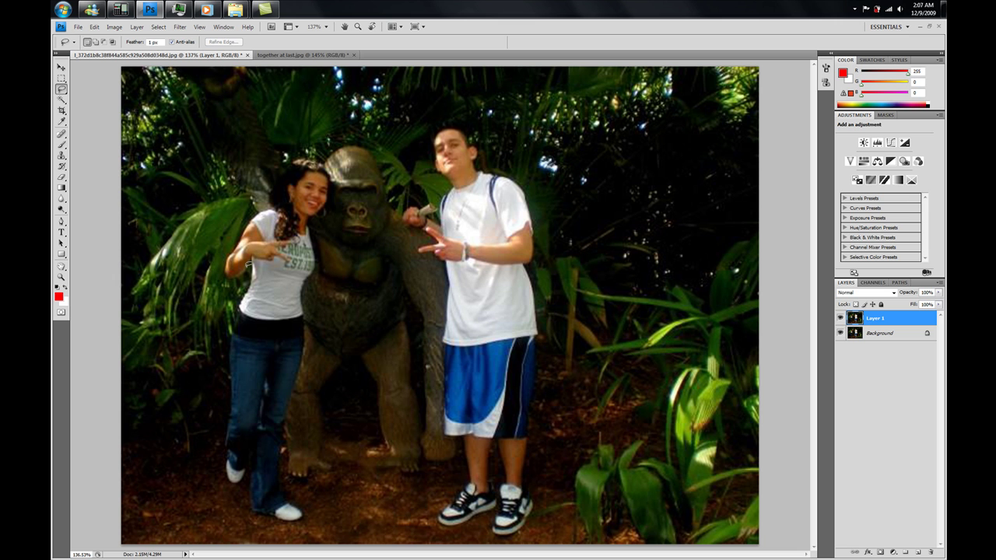
mouse_move(239, 271)
mouse_down()
mouse_move(258, 211)
mouse_move(275, 211)
mouse_move(291, 163)
mouse_move(318, 167)
mouse_move(330, 188)
mouse_move(309, 213)
mouse_move(319, 249)
mouse_move(313, 239)
mouse_move(306, 319)
mouse_up()
drag(305, 319, 272, 296)
drag(259, 260, 261, 256)
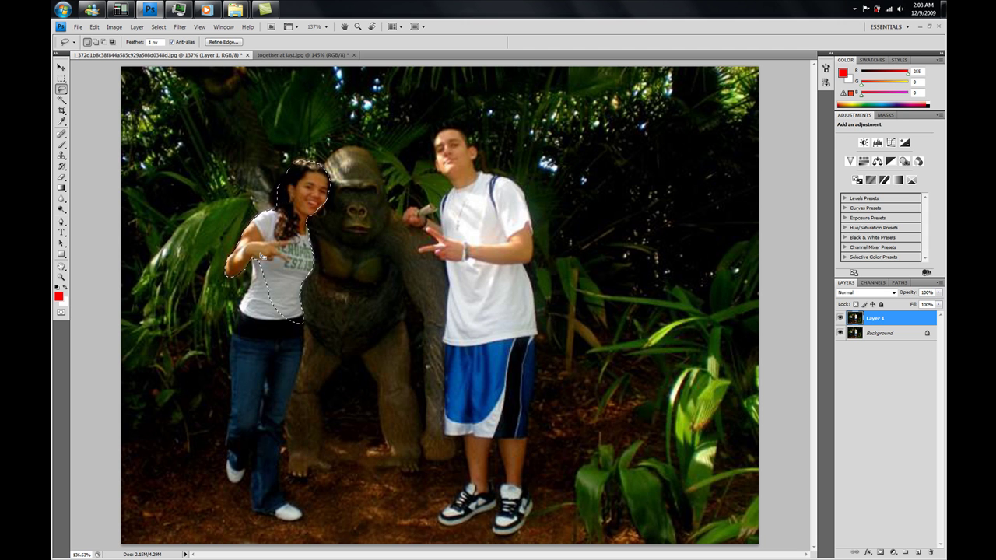
key(shift)
mouse_move(309, 340)
mouse_down()
mouse_move(287, 395)
mouse_move(251, 318)
mouse_up()
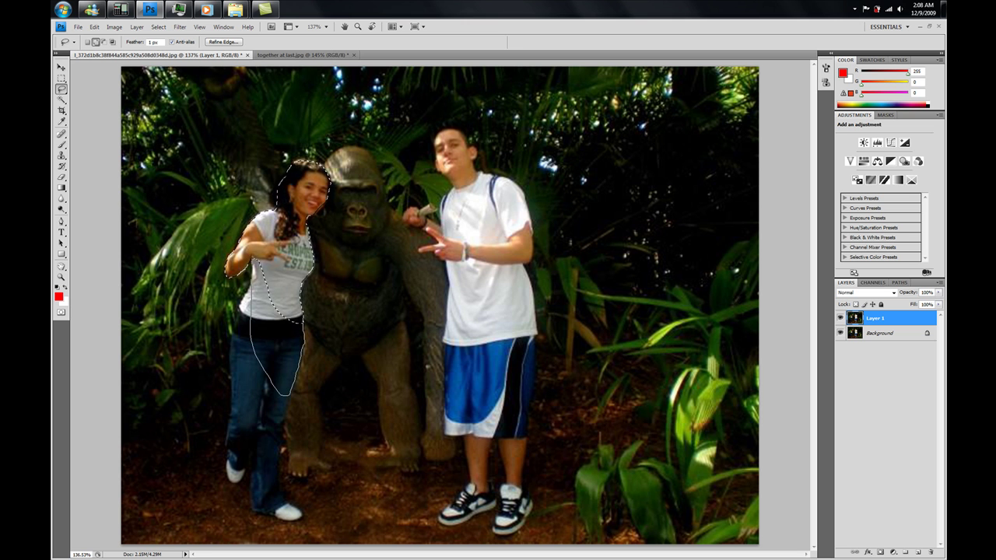
drag(261, 256, 286, 280)
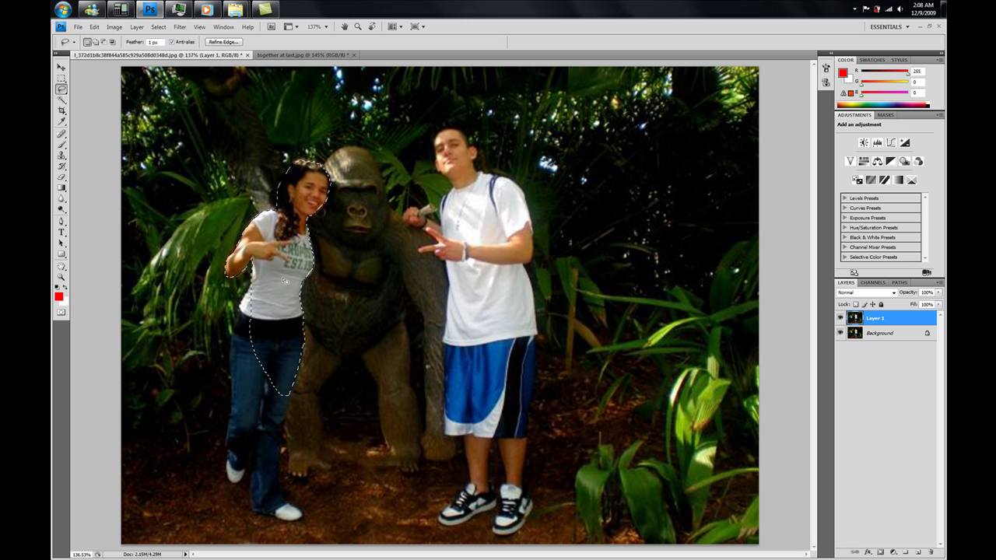
- Extend the lasso selection over the woman's legs and shoes so that her whole figure is outlined
key(shift)
mouse_move(285, 413)
mouse_down()
mouse_move(295, 462)
mouse_move(273, 474)
mouse_move(264, 418)
mouse_up()
key(alt)
drag(303, 421, 304, 421)
key(shift)
drag(294, 503, 301, 516)
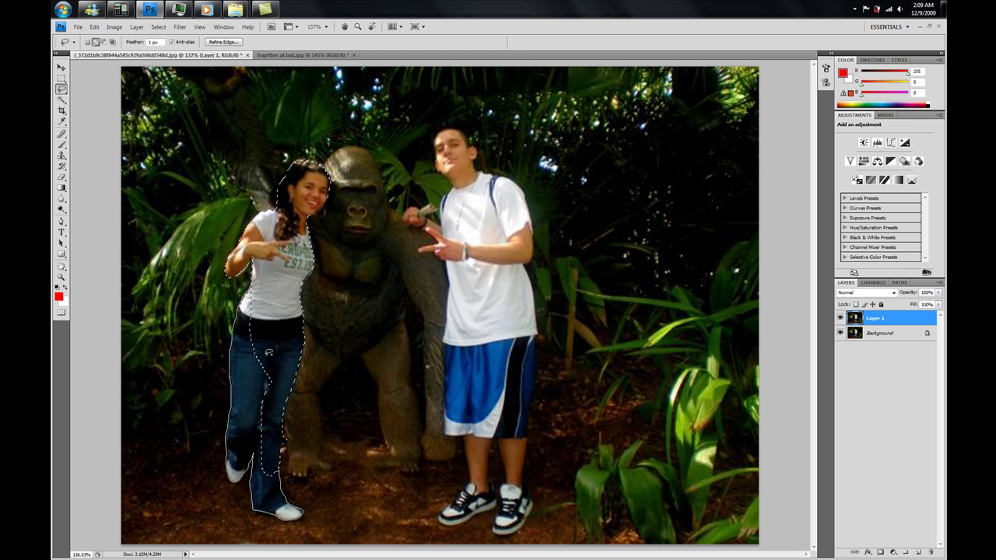
drag(275, 452, 274, 443)
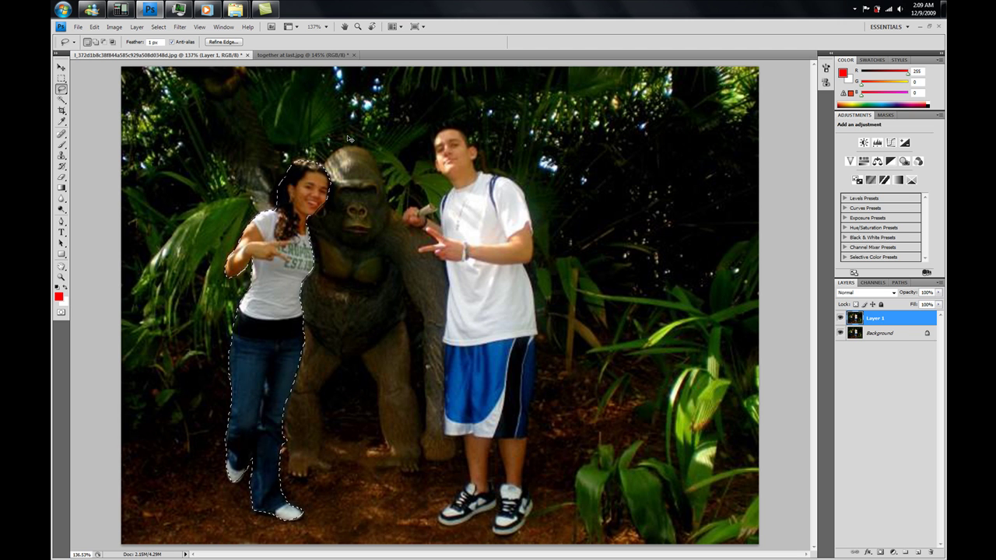
- Copy the selected woman onto a new layer and rename it with her name followed by "cutout"
key(ctrl+shift+alt+n)
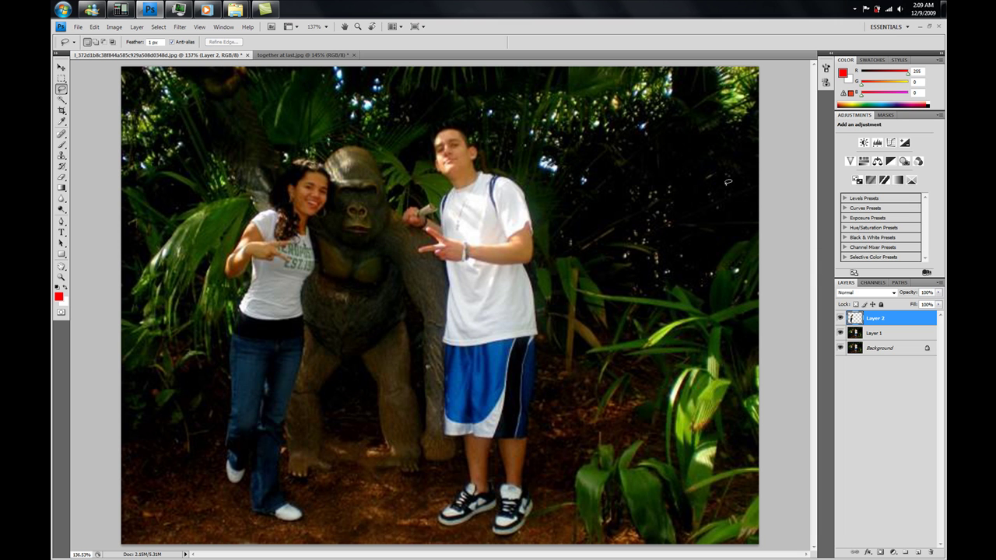
double_click(876, 318)
text(abs cutout)
key(Return)
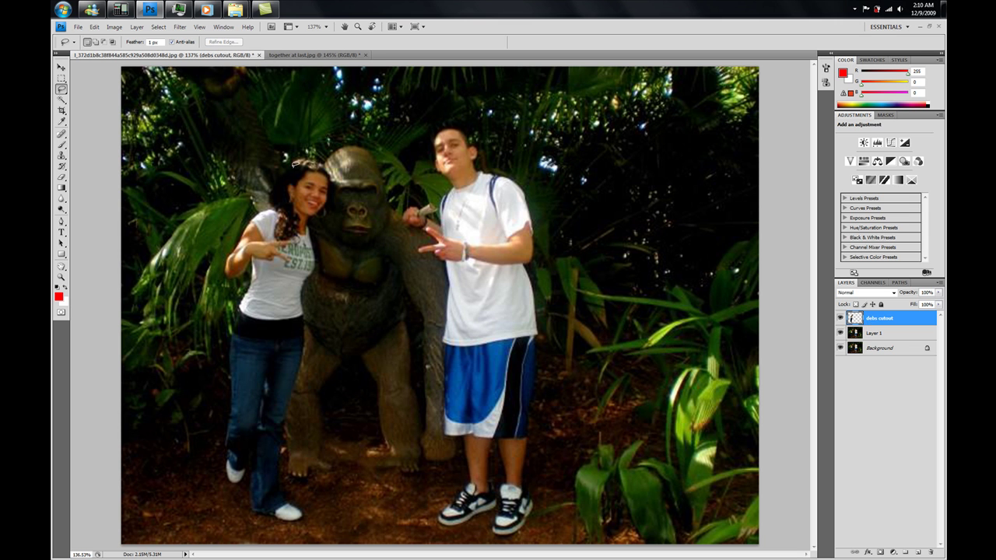
- Move the woman's cutout beside the man and inspect up close where it overlaps his front hand
click(62, 69)
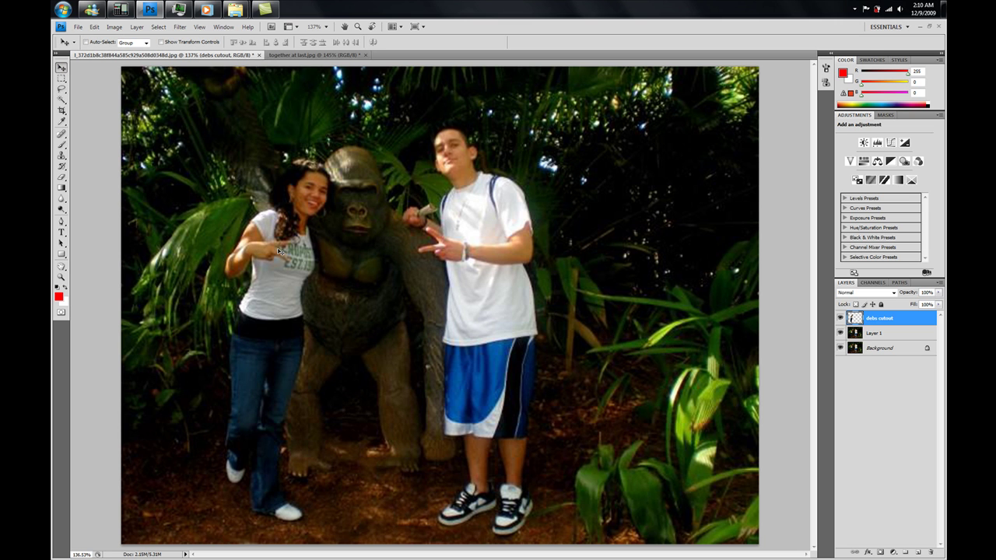
drag(294, 247, 406, 262)
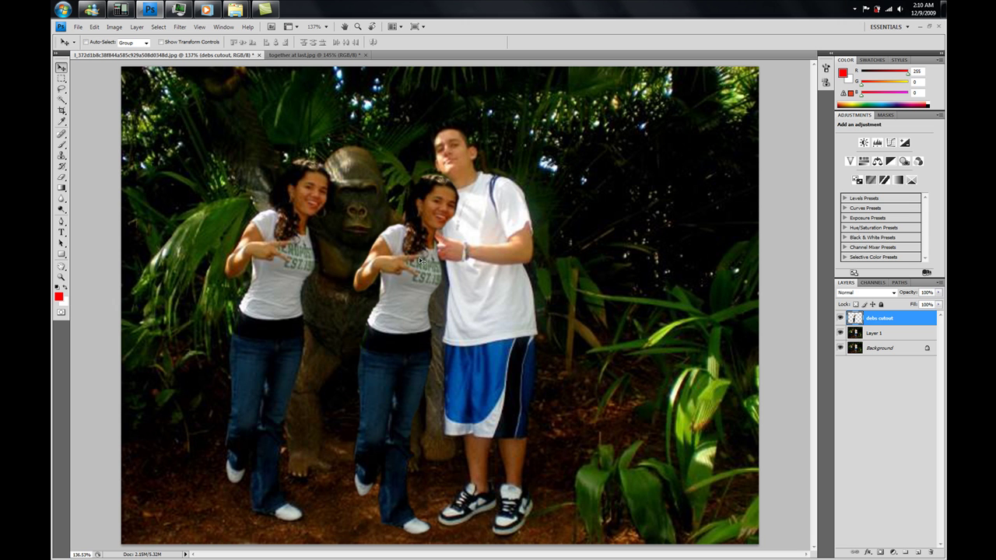
key(z)
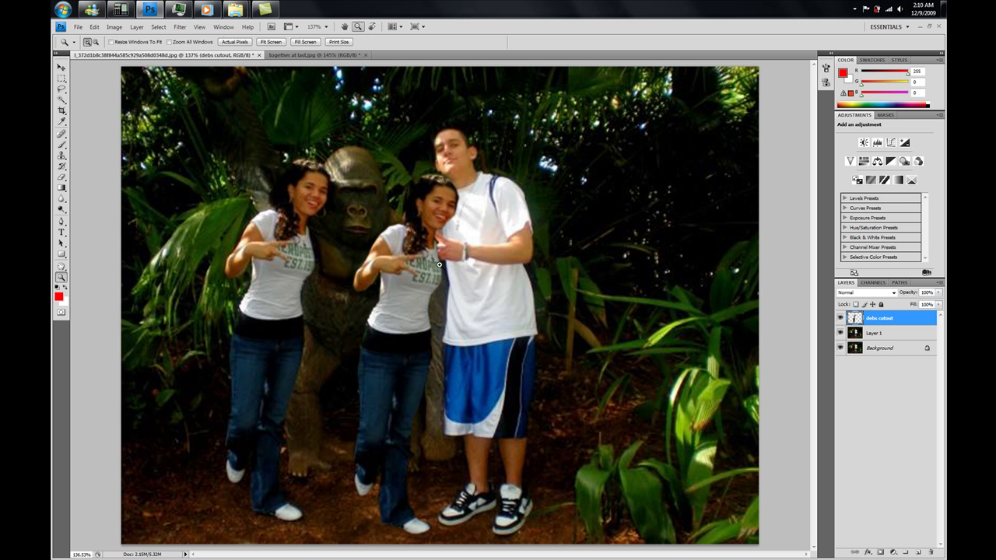
drag(373, 176, 546, 305)
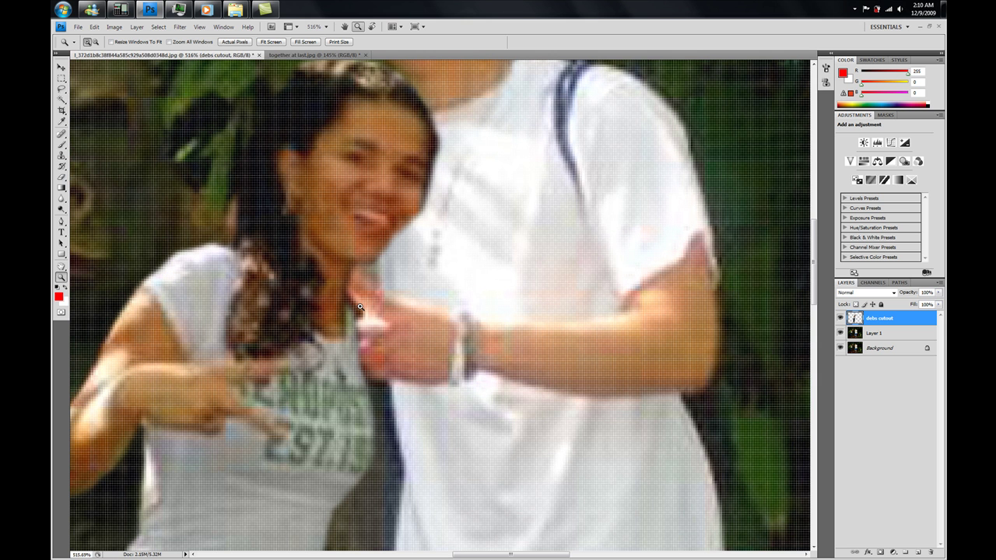
key(ctrl+0)
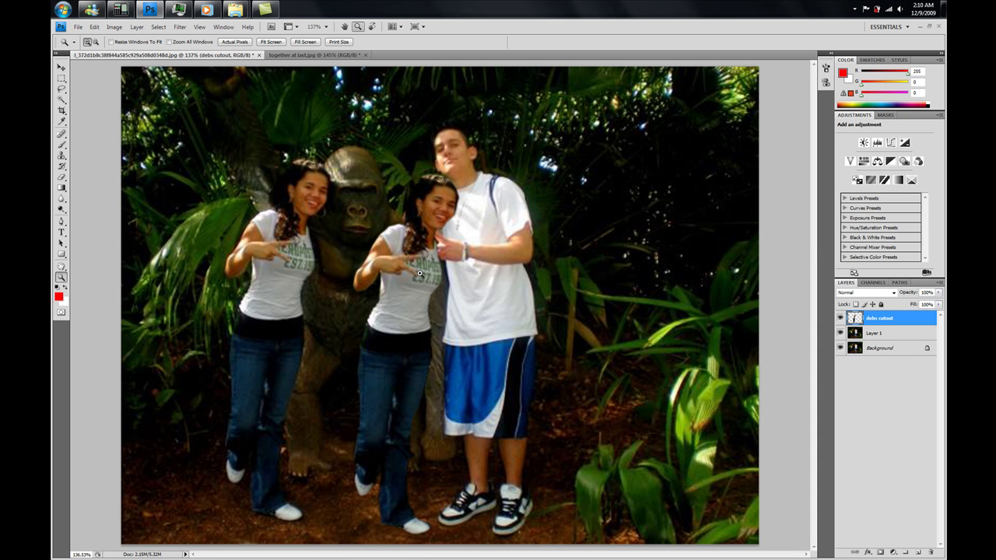
- Move the woman's cutout clear of the man and lasso his front hand up to the wristband on Layer 1
key(v)
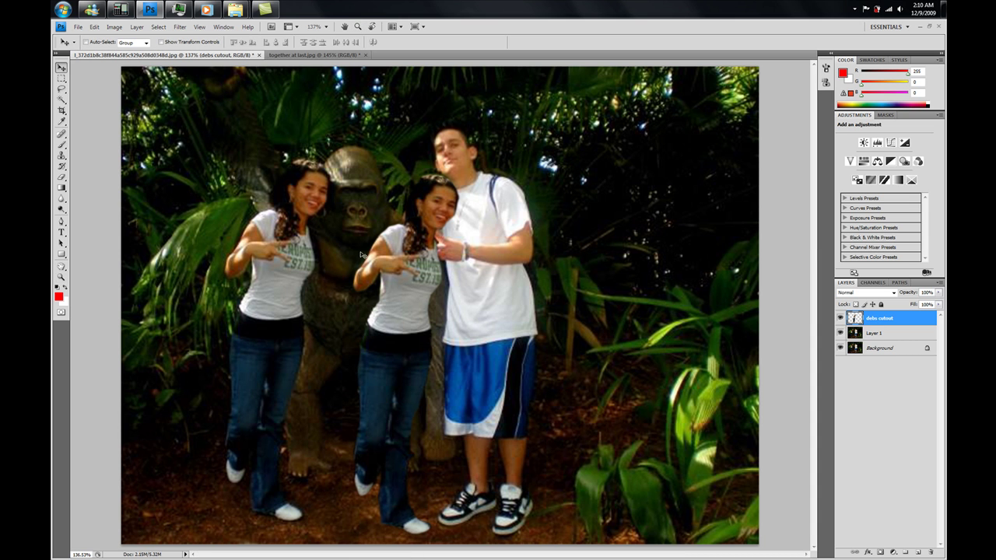
drag(332, 277, 259, 277)
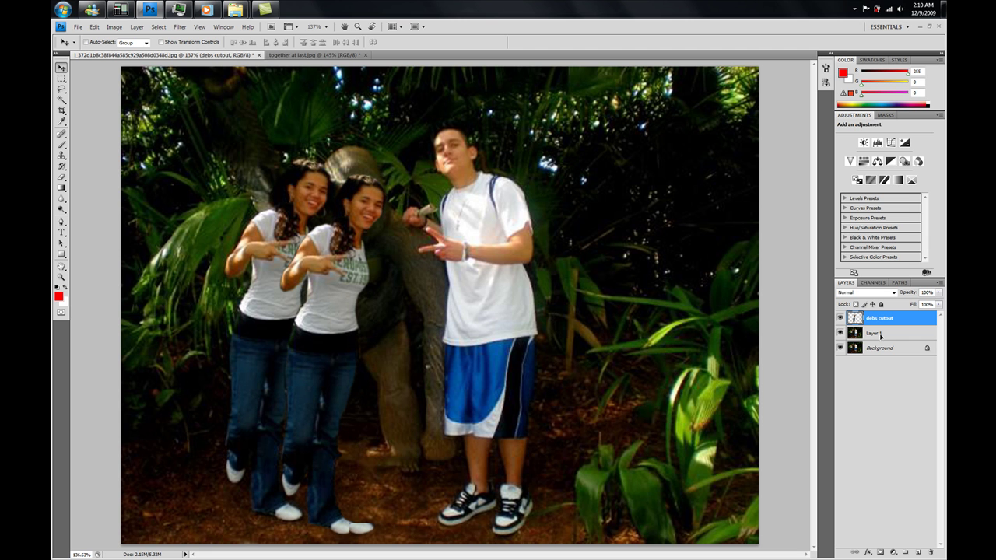
click(878, 335)
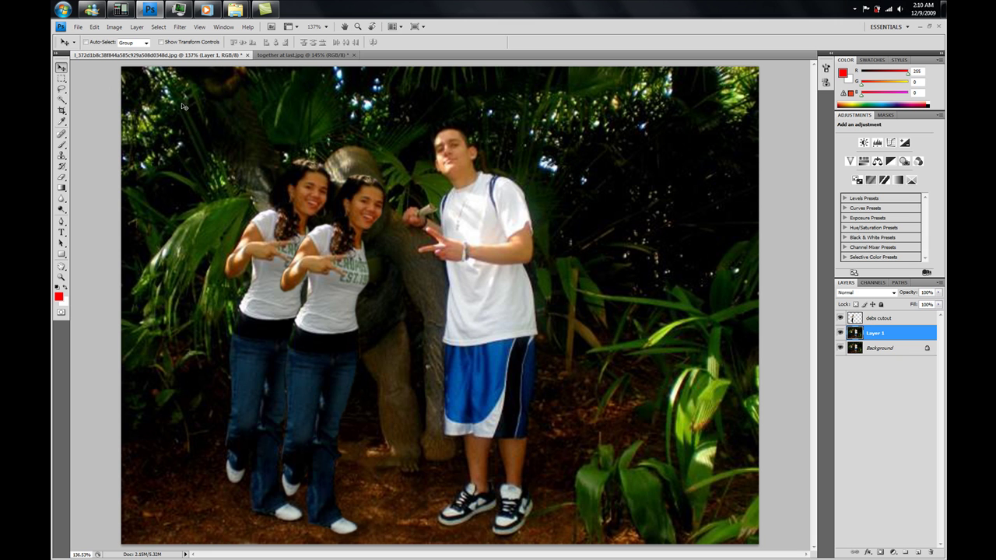
click(65, 90)
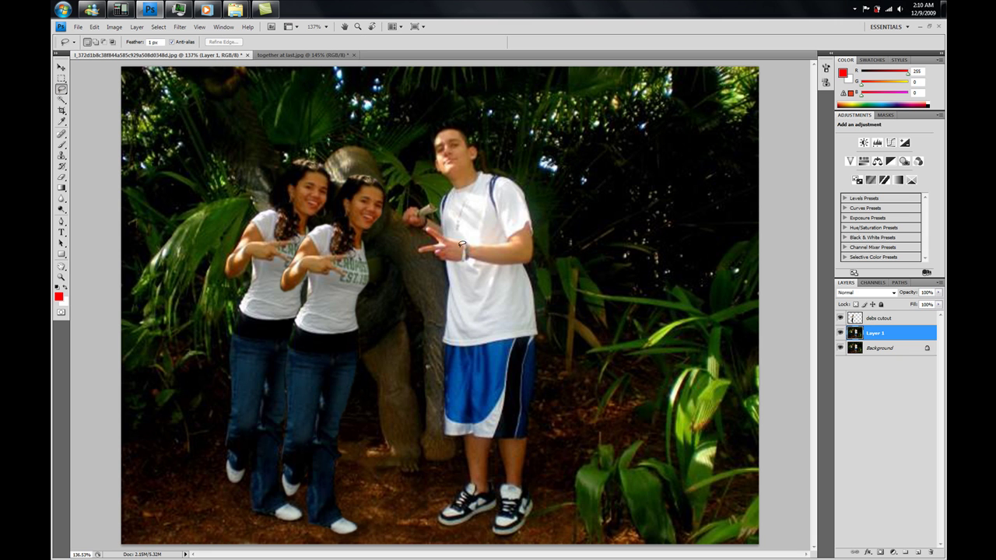
key(z)
drag(301, 111, 549, 360)
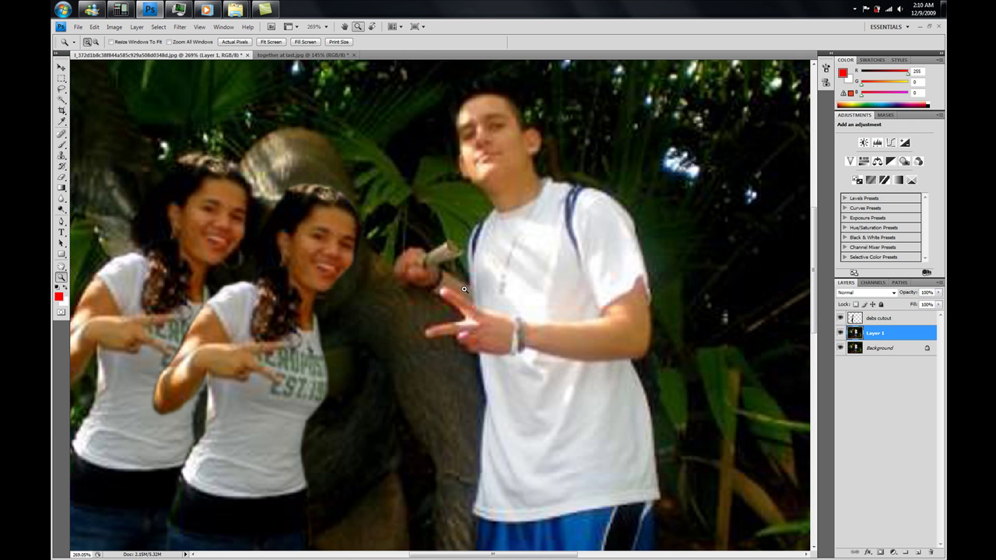
key(l)
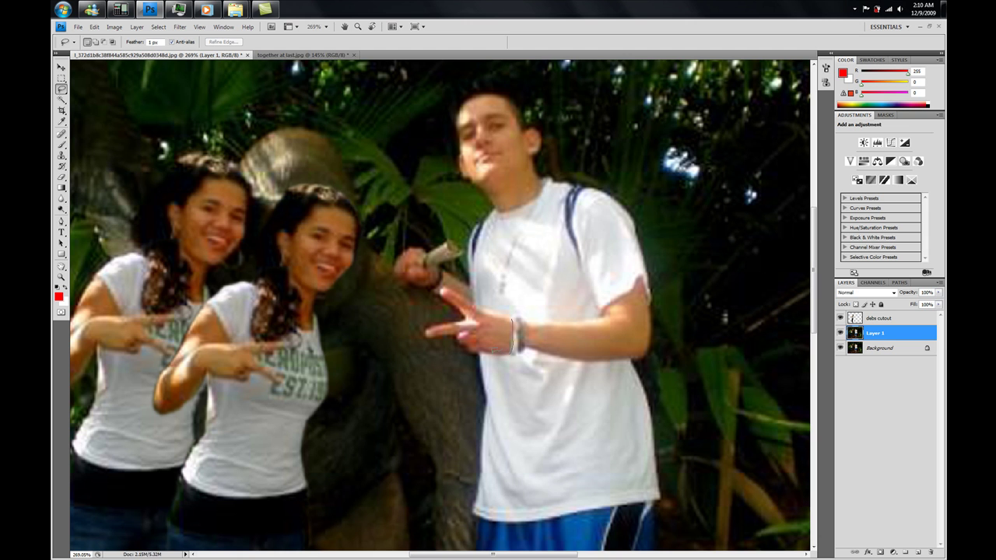
mouse_move(480, 350)
mouse_down()
mouse_move(425, 334)
mouse_move(461, 319)
mouse_up()
mouse_move(476, 305)
mouse_down()
mouse_move(514, 312)
mouse_move(513, 330)
mouse_up()
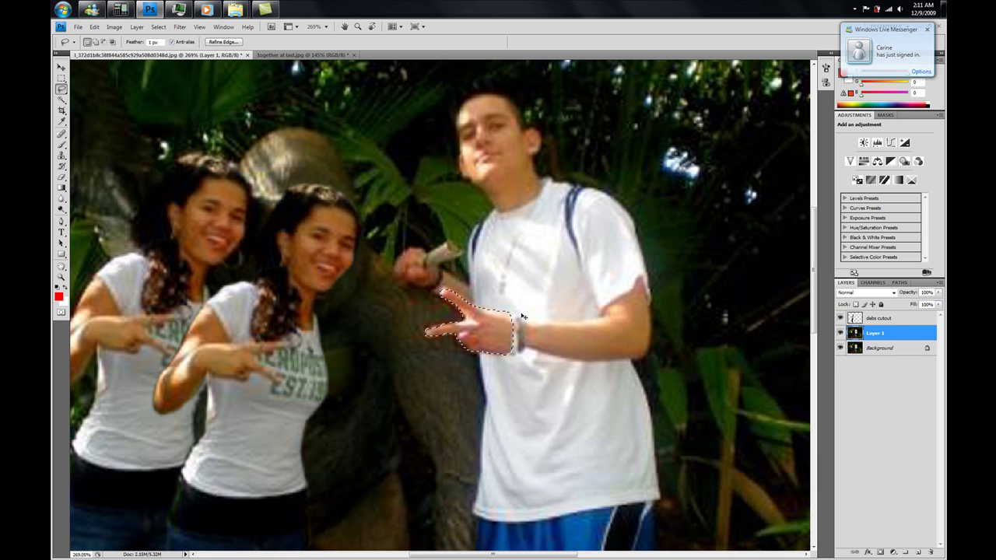
- Copy the selected hand onto its own layer and rename it with the man's name followed by "hand"
key(ctrl+j)
key(ctrl+d)
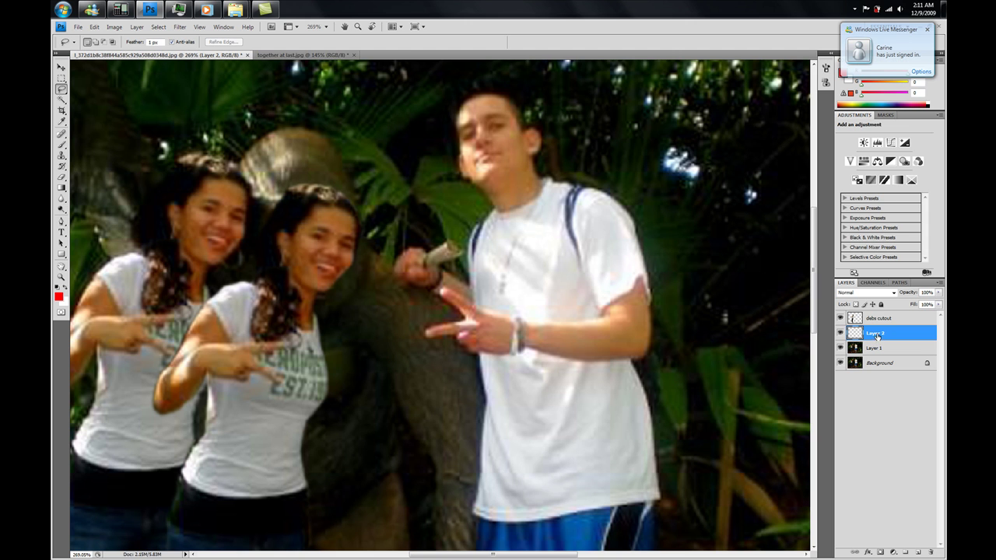
double_click(876, 334)
text(robs hand)
key(Return)
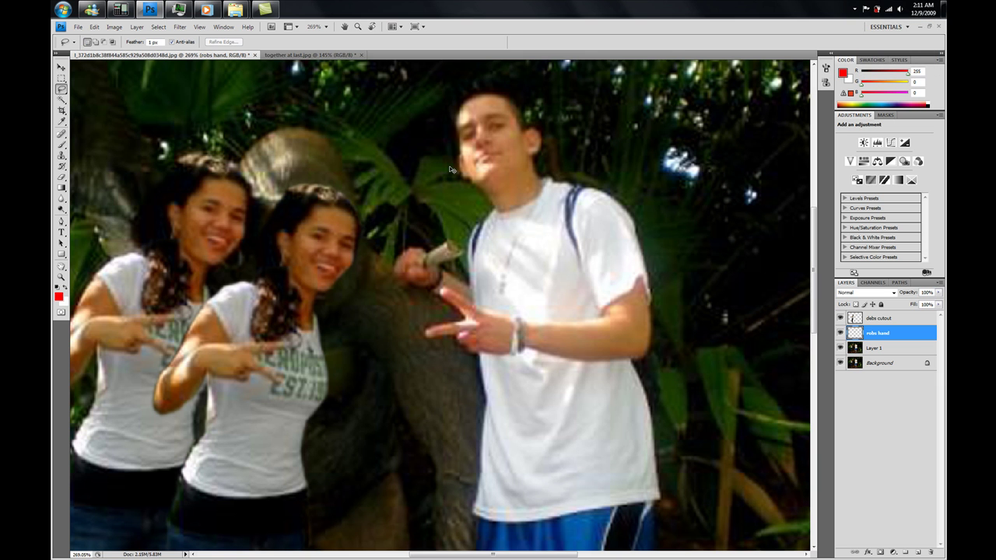
- Place the woman's cutout against the man's side and stack its layer beneath the hand layer
key(ctrl+0)
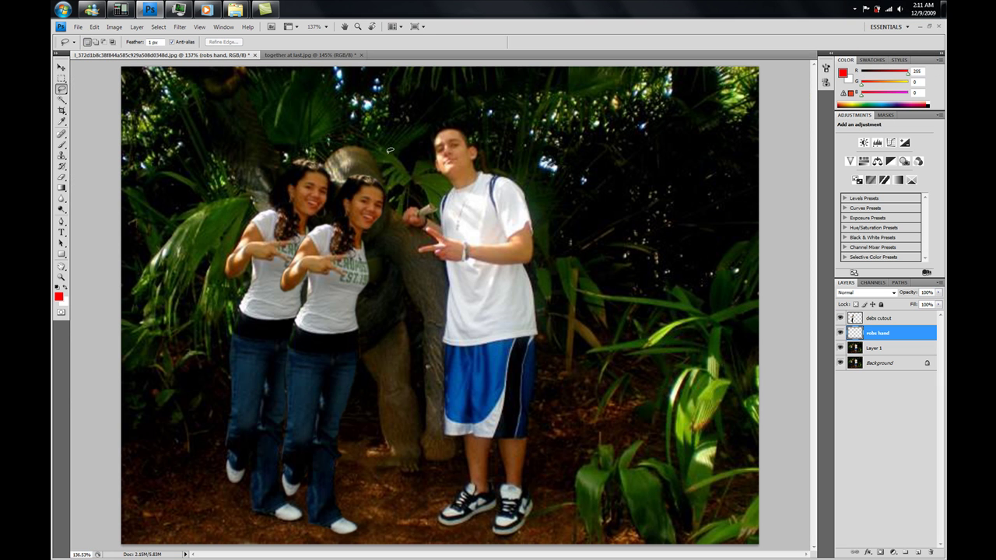
click(62, 68)
click(61, 68)
mouse_move(359, 258)
mouse_down()
mouse_move(395, 257)
mouse_move(346, 250)
mouse_up()
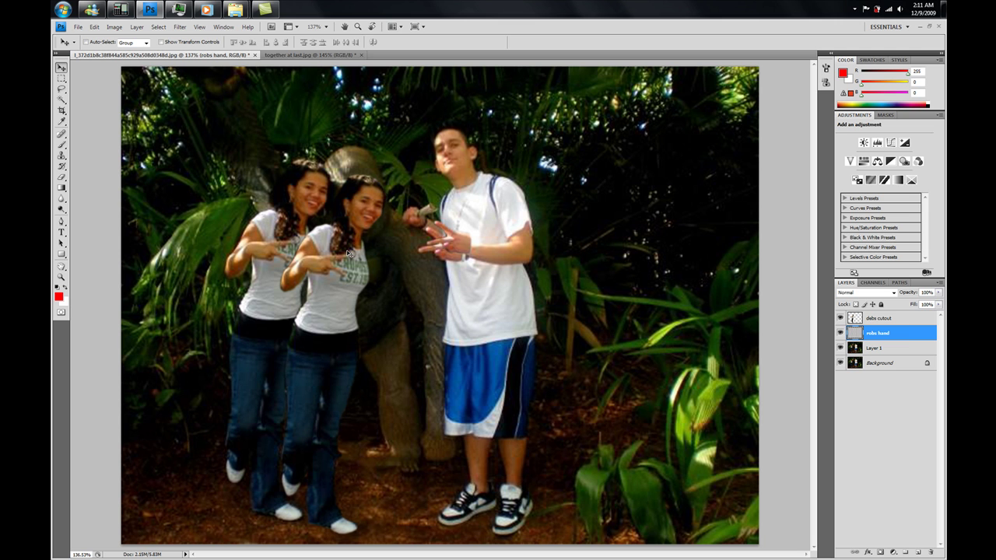
click(888, 319)
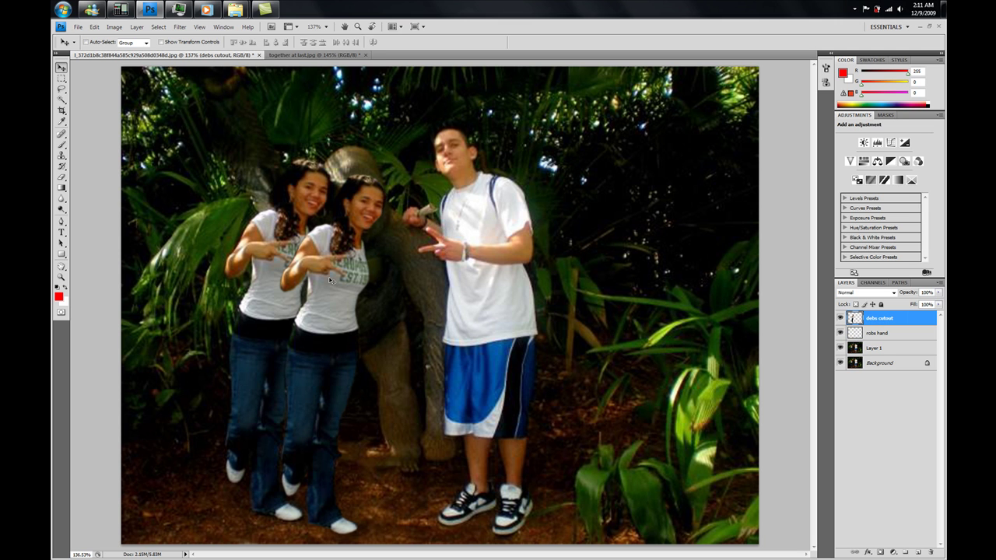
drag(362, 274, 401, 280)
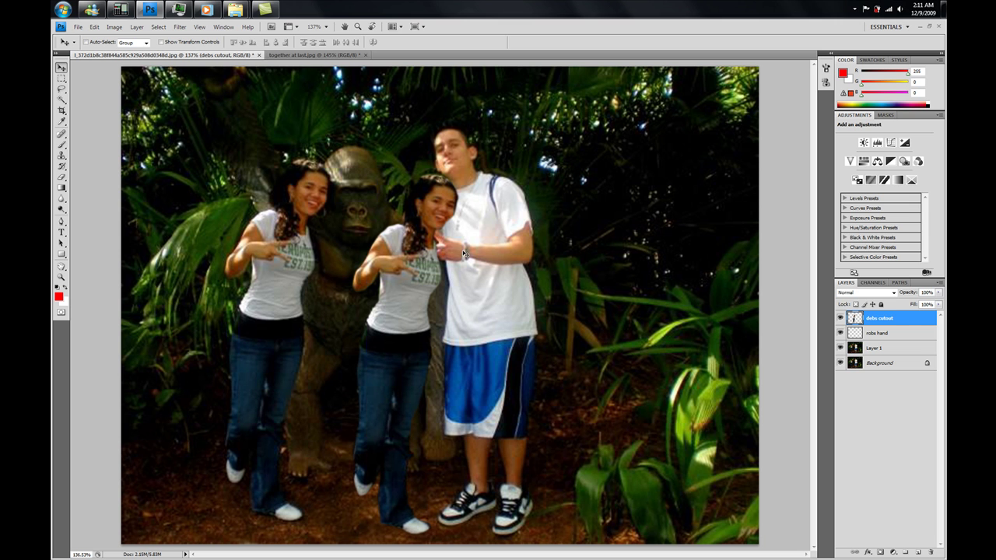
click(876, 335)
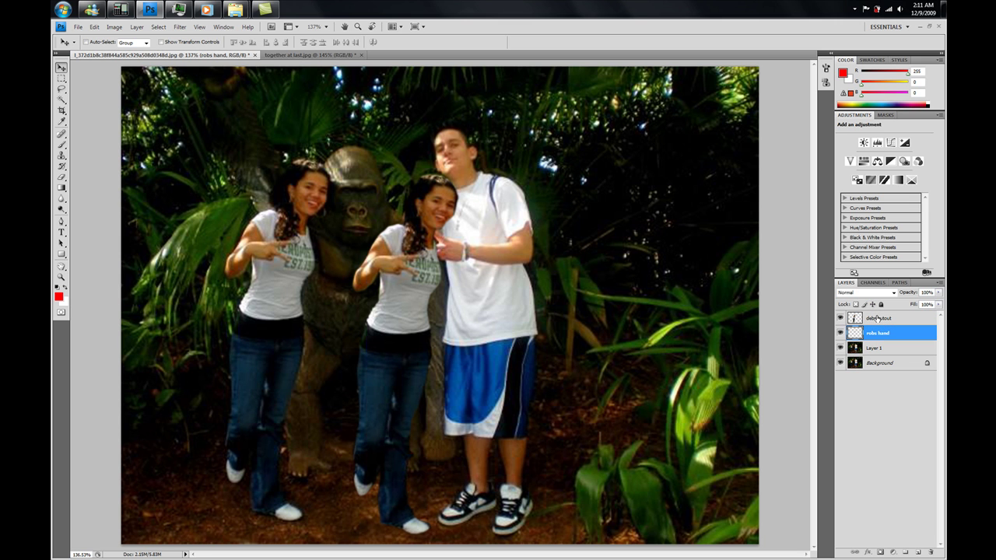
drag(877, 319, 872, 342)
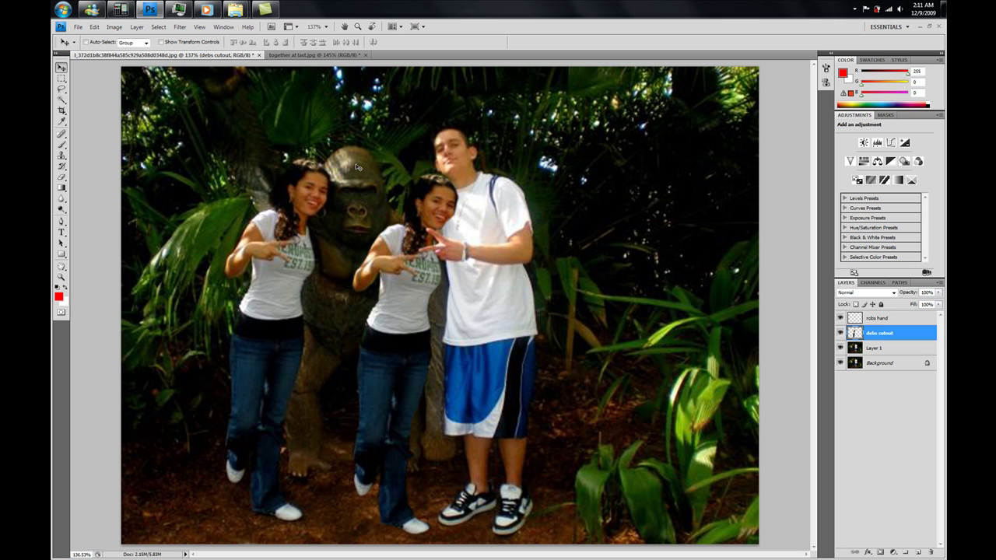
- Crop the image to a full-height rectangular selection around the cutout woman and the man
click(62, 80)
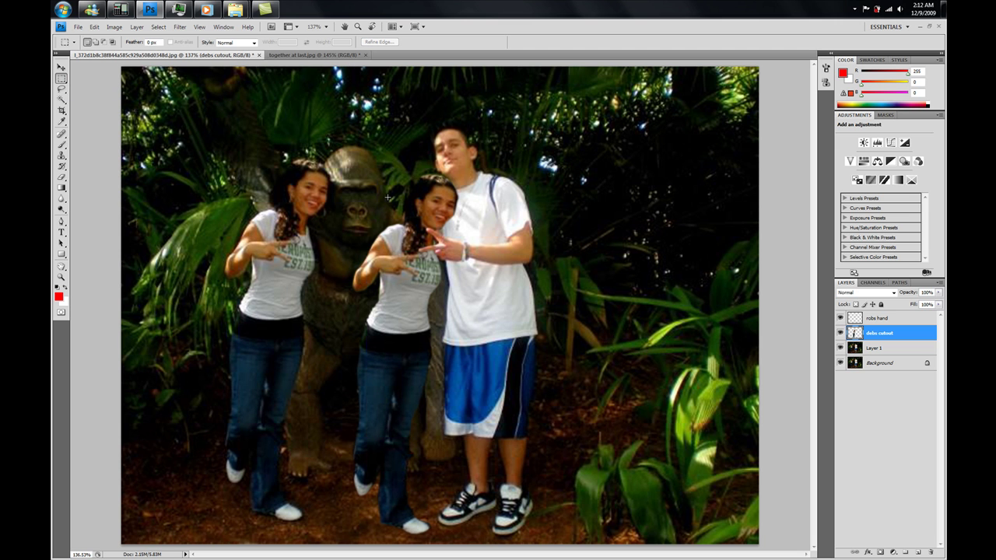
drag(553, 424, 558, 548)
key(ctrl+d)
key(ctrl+z)
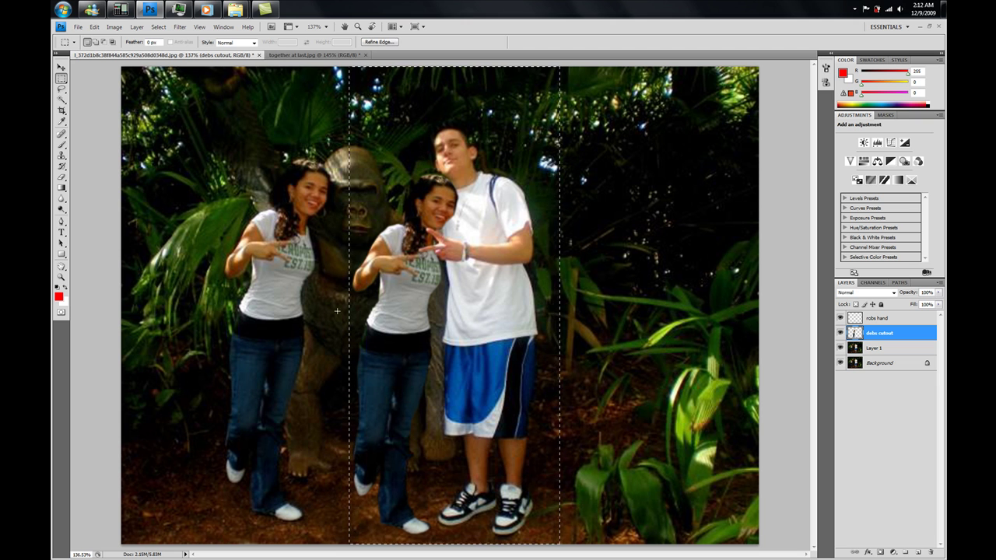
click(117, 27)
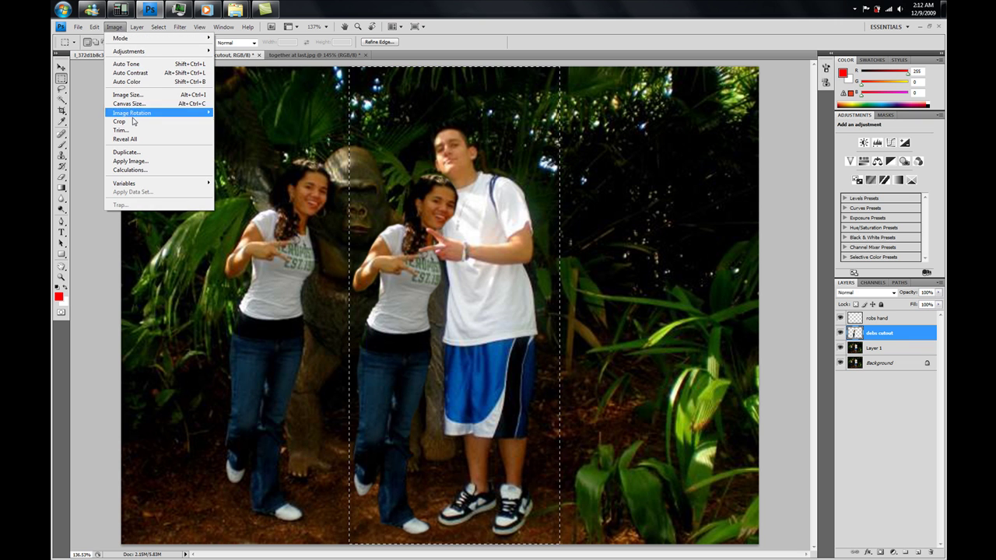
click(132, 123)
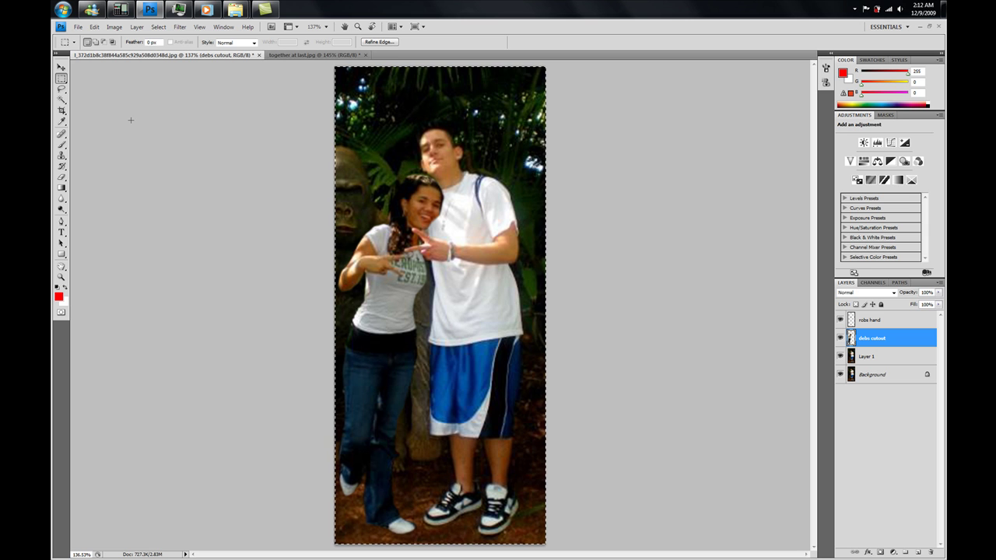
- Compare the layered photo with together at last.jpg and undo the crop on the layered photo
click(284, 56)
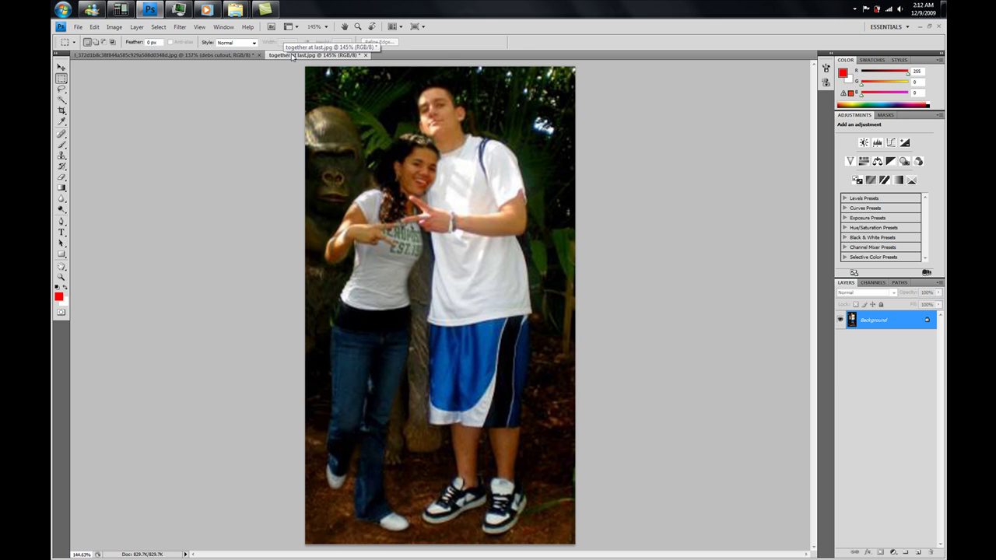
click(187, 56)
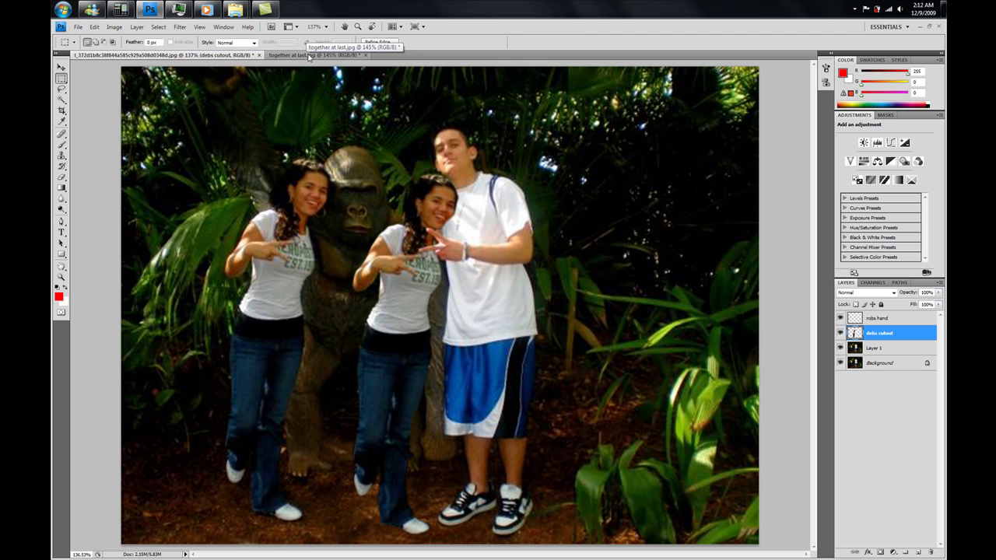
- Lasso the man's head and neck in together at last.jpg and paste the copy into the layered photo
click(311, 56)
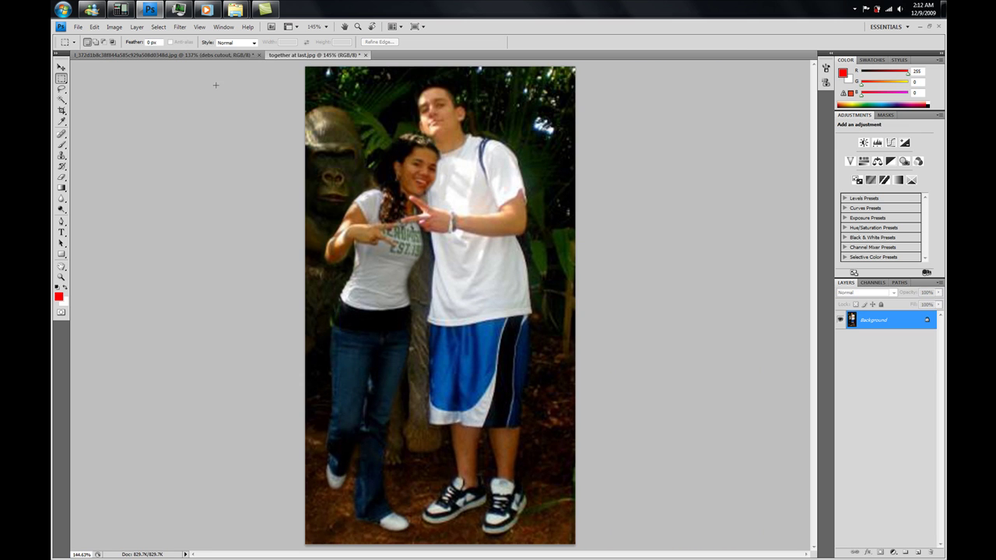
click(62, 89)
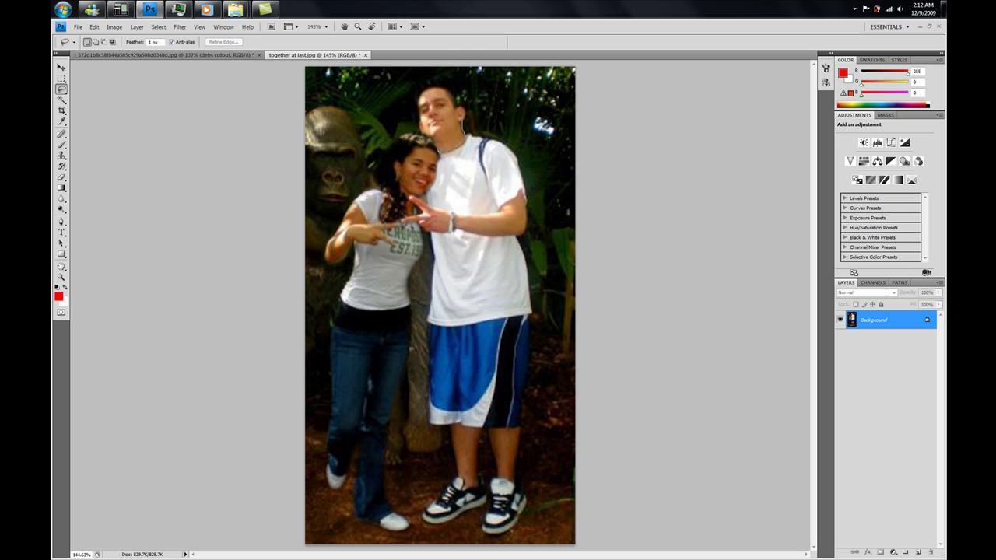
mouse_move(428, 129)
mouse_down()
mouse_move(420, 98)
mouse_move(433, 85)
mouse_move(467, 106)
mouse_move(466, 123)
mouse_up()
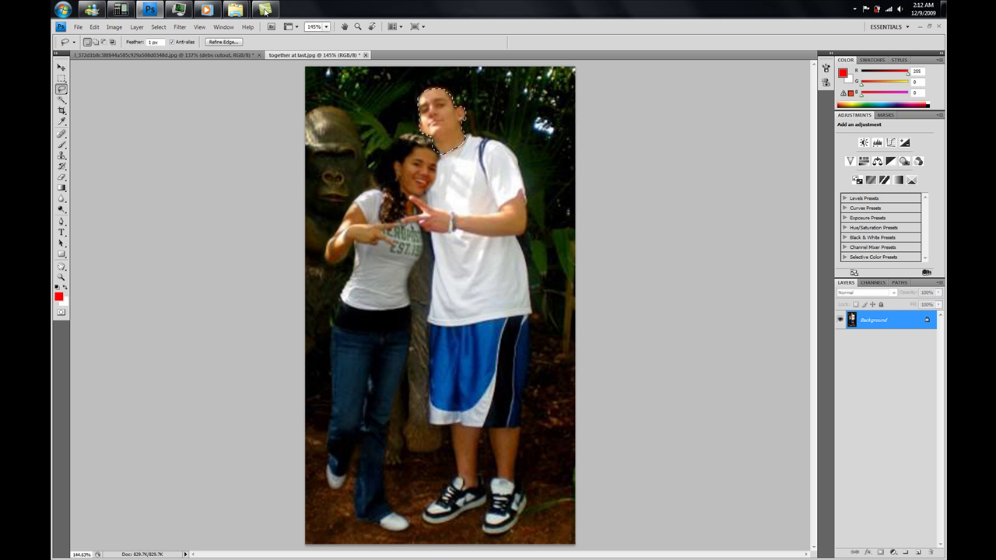
click(222, 57)
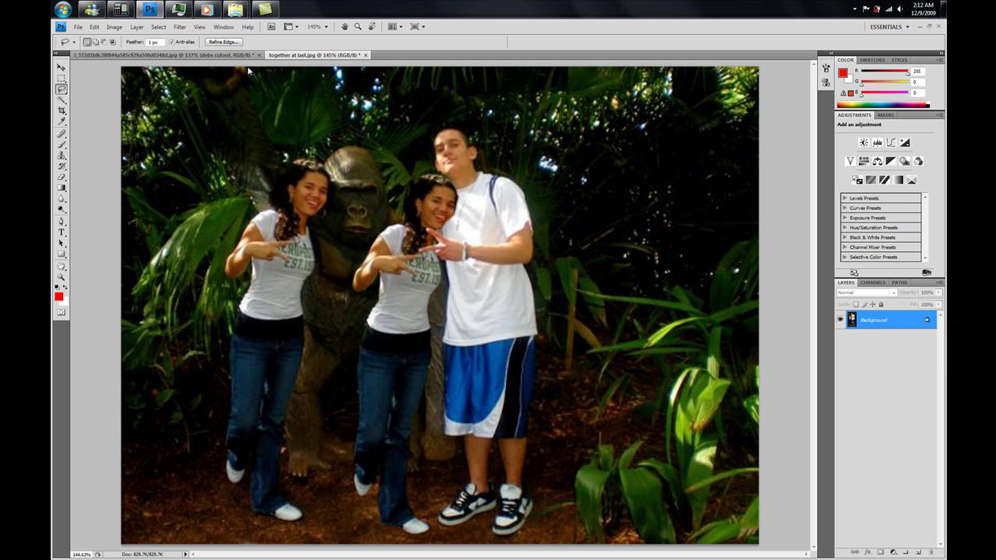
key(ctrl+v)
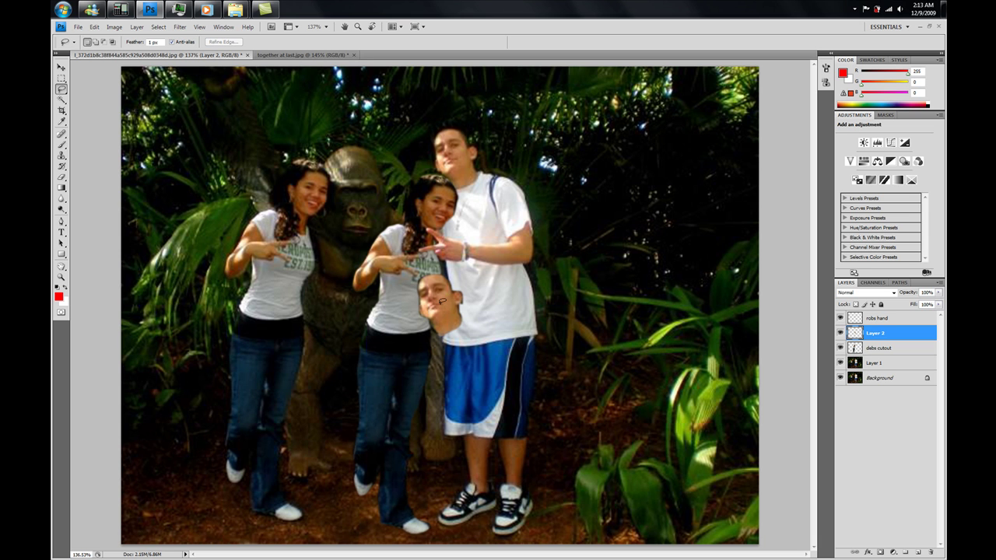
- Place the pasted head above the original woman, and put its layer on top, renamed with the man's name followed by "head"
click(61, 68)
drag(452, 314, 576, 177)
drag(382, 158, 288, 174)
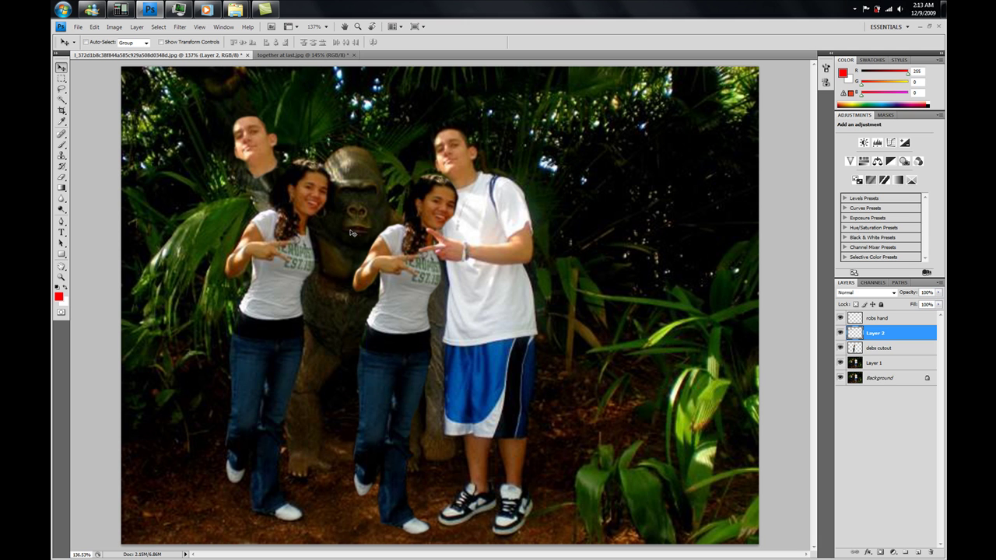
click(320, 58)
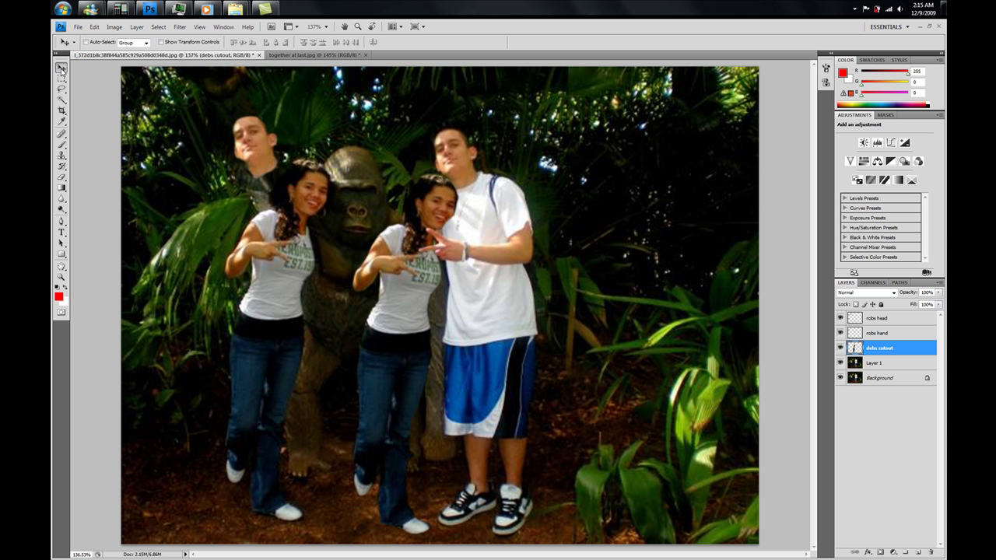
- Move the woman's cutout freely around the photo and leave it overlapping the original woman, slightly lower
drag(368, 276, 373, 292)
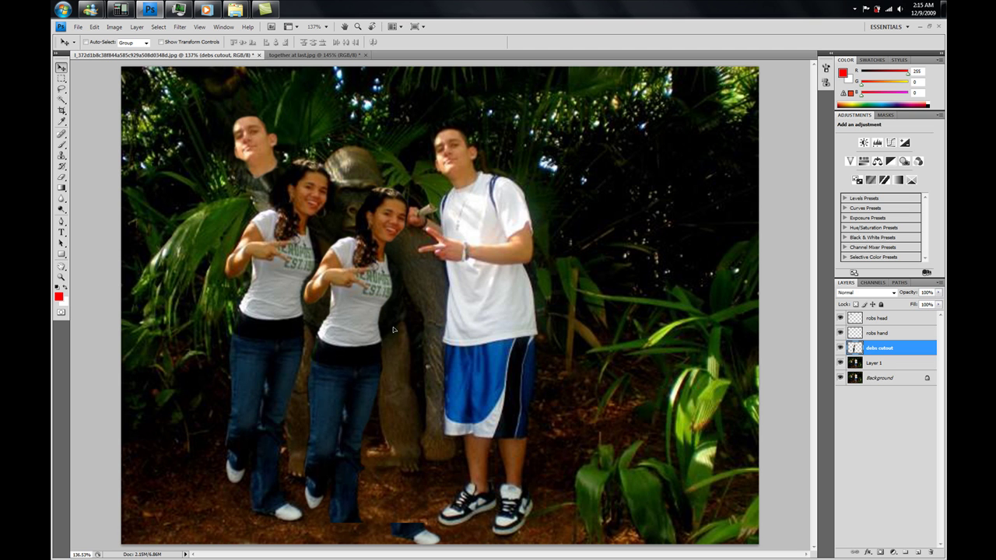
drag(399, 367, 425, 41)
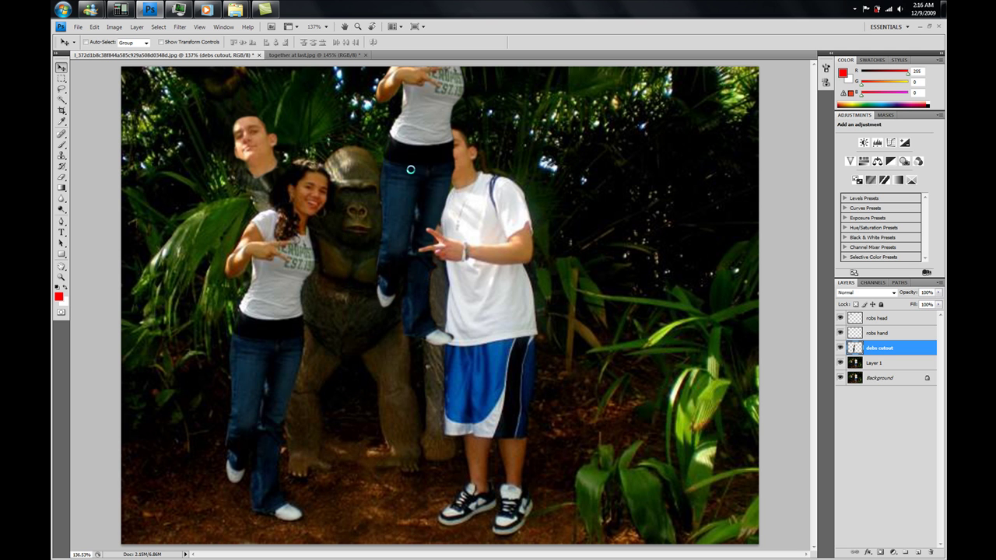
mouse_move(405, 164)
mouse_down()
mouse_move(425, 165)
mouse_move(399, 172)
mouse_up()
drag(385, 216, 382, 230)
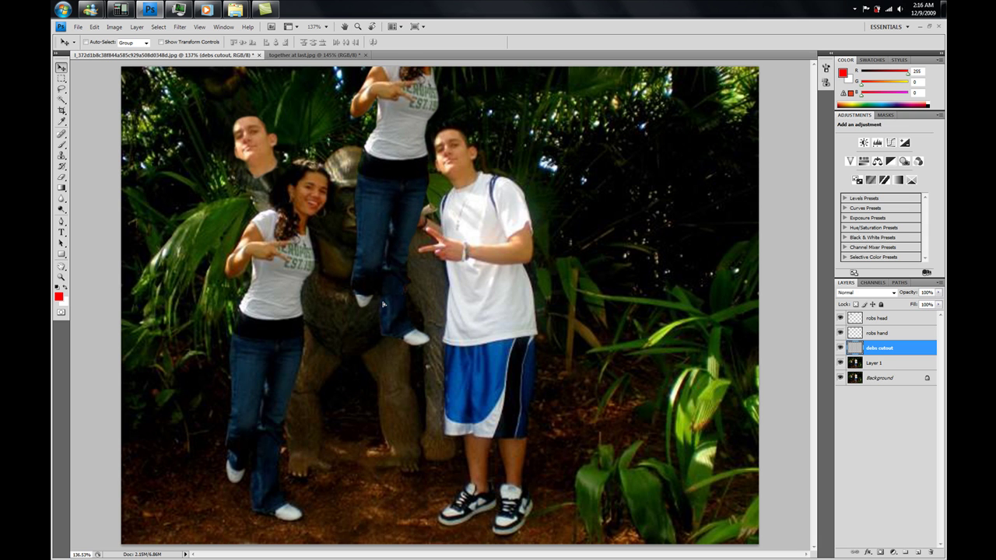
drag(372, 168, 372, 316)
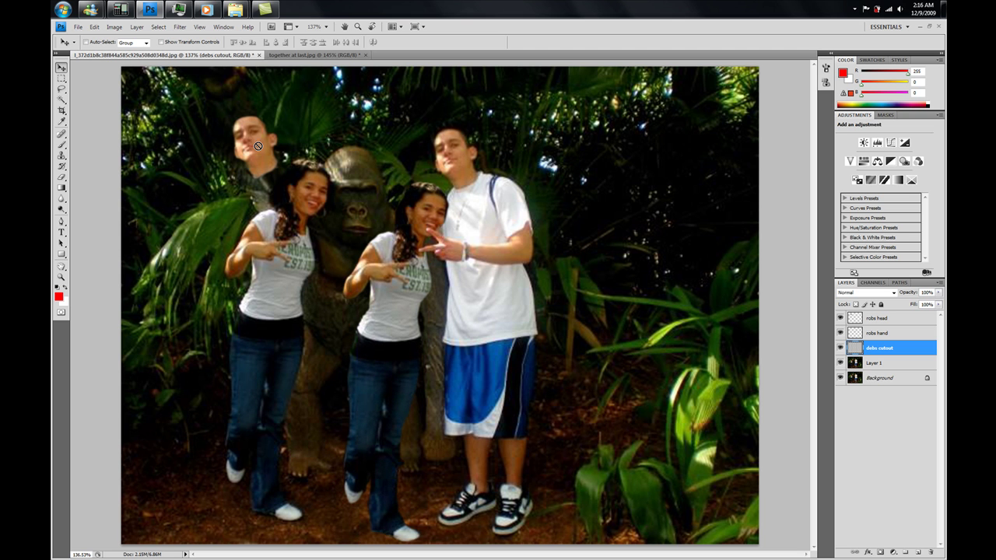
drag(299, 145, 429, 141)
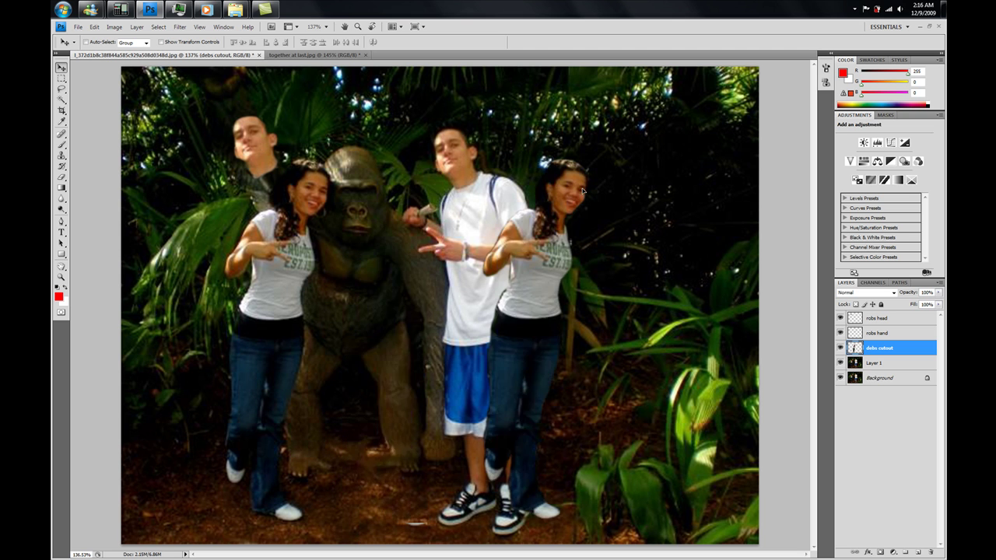
drag(311, 184, 460, 310)
drag(375, 292, 209, 265)
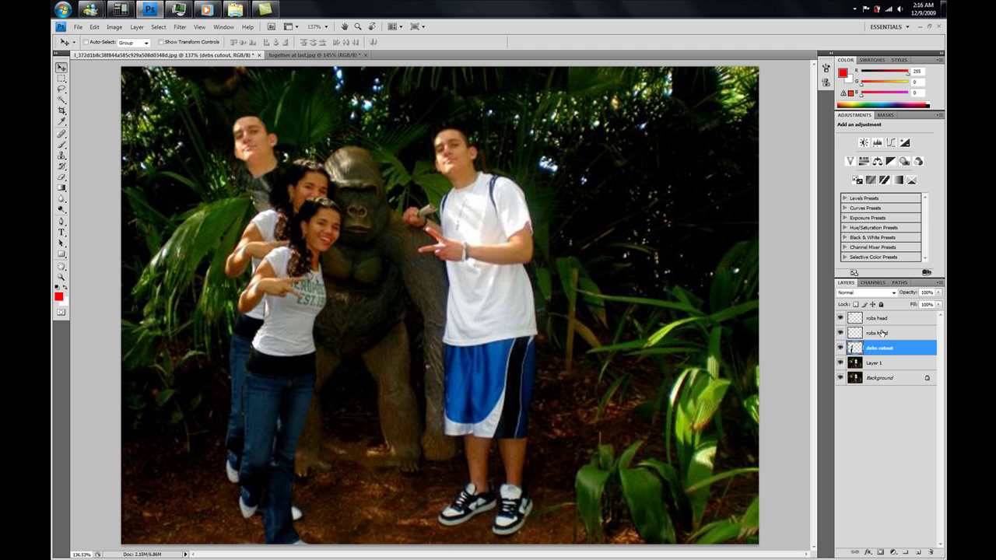
- Move the head layer over the top of the man's shorts and the hand layer onto the woman cutout's hip
click(880, 321)
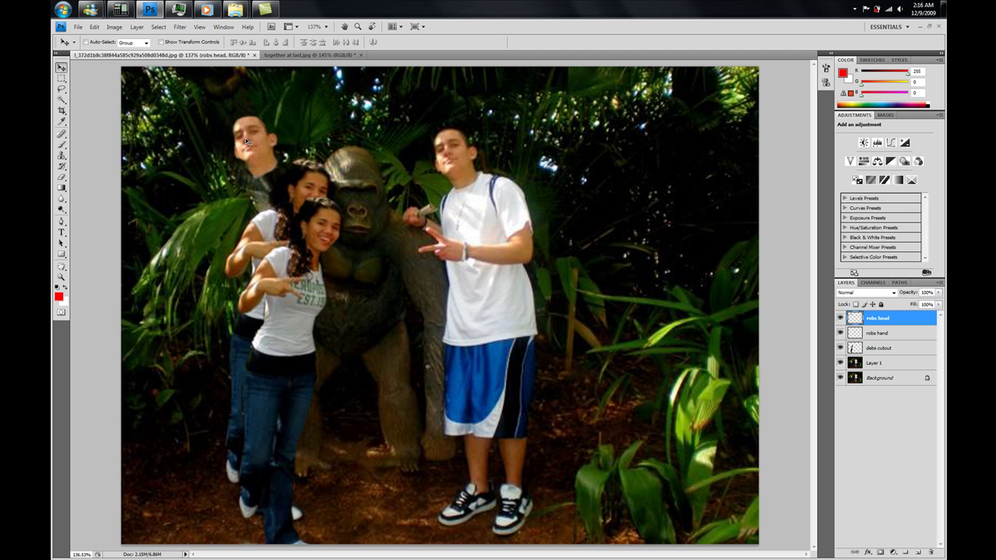
drag(252, 143, 480, 305)
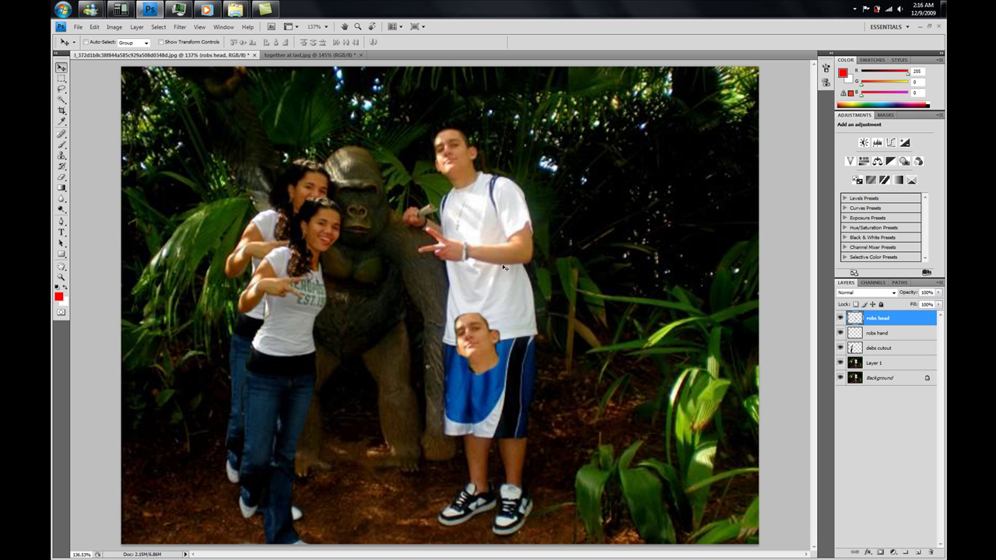
click(879, 333)
drag(412, 266, 299, 383)
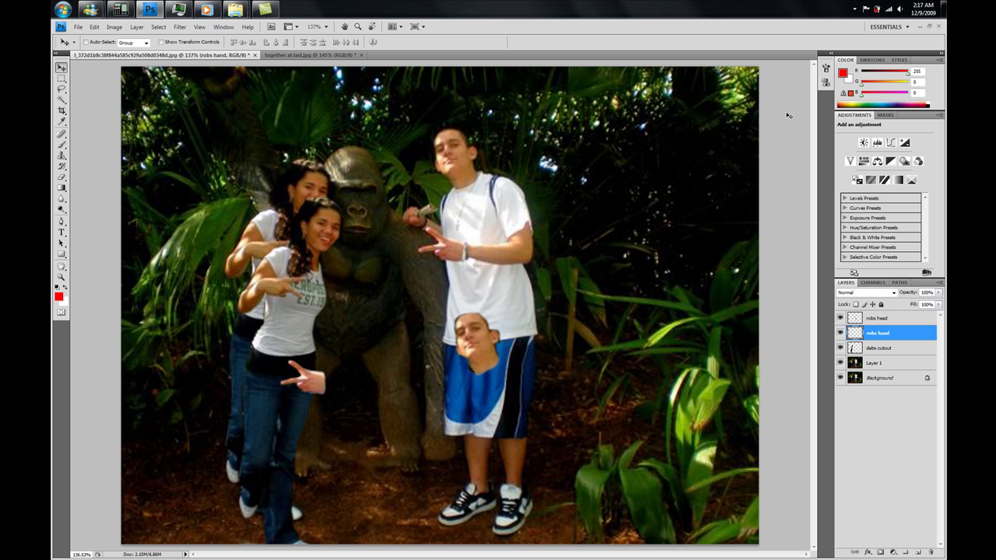